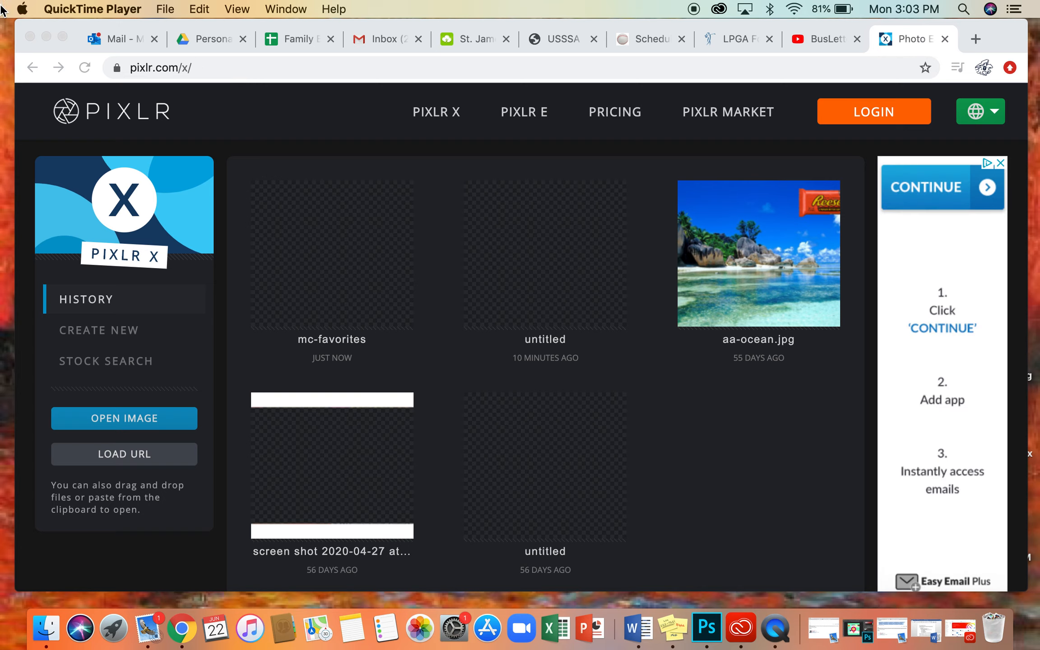
# Create a blank 1920 x 1080 px image named MC-Favorites without a background and dismiss the advertisement.
pyautogui.click(81, 339)
pyautogui.click(81, 339)
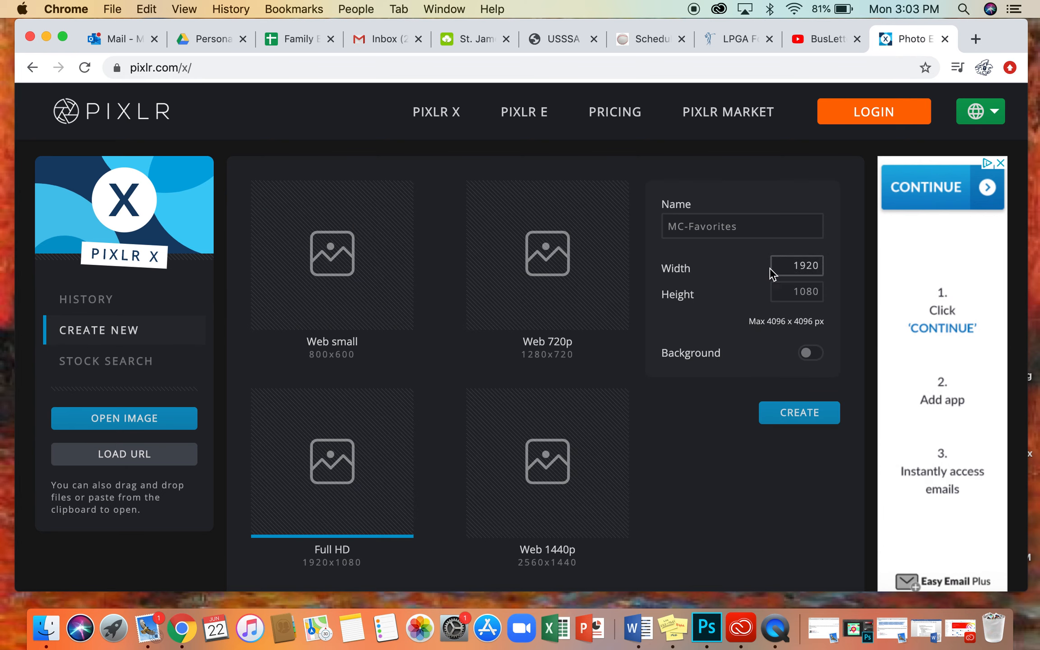
pyautogui.click(777, 293)
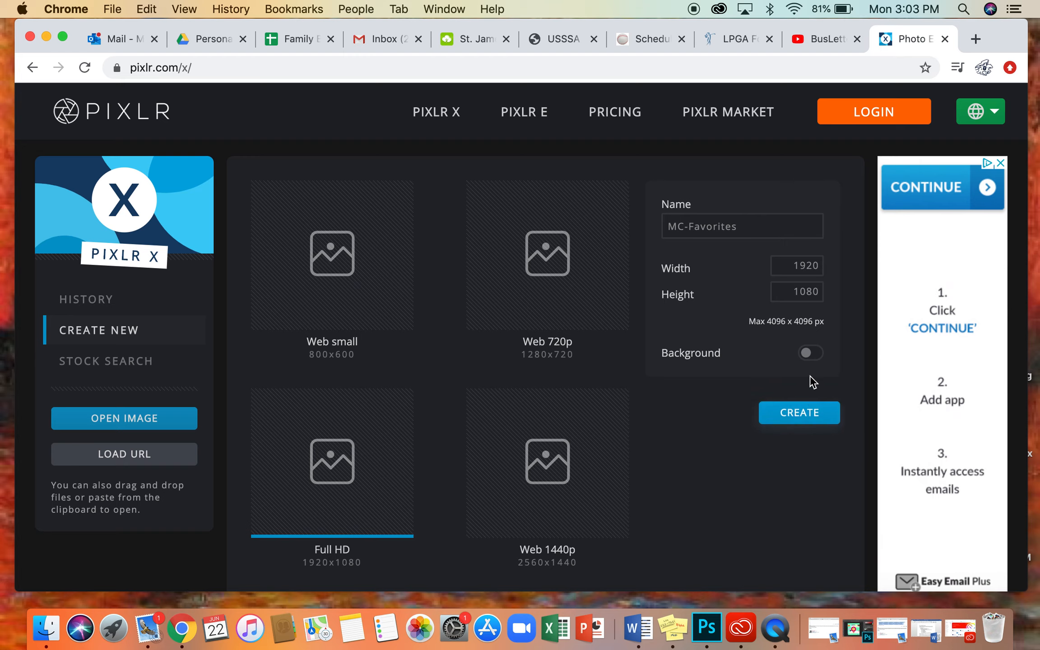
pyautogui.click(817, 353)
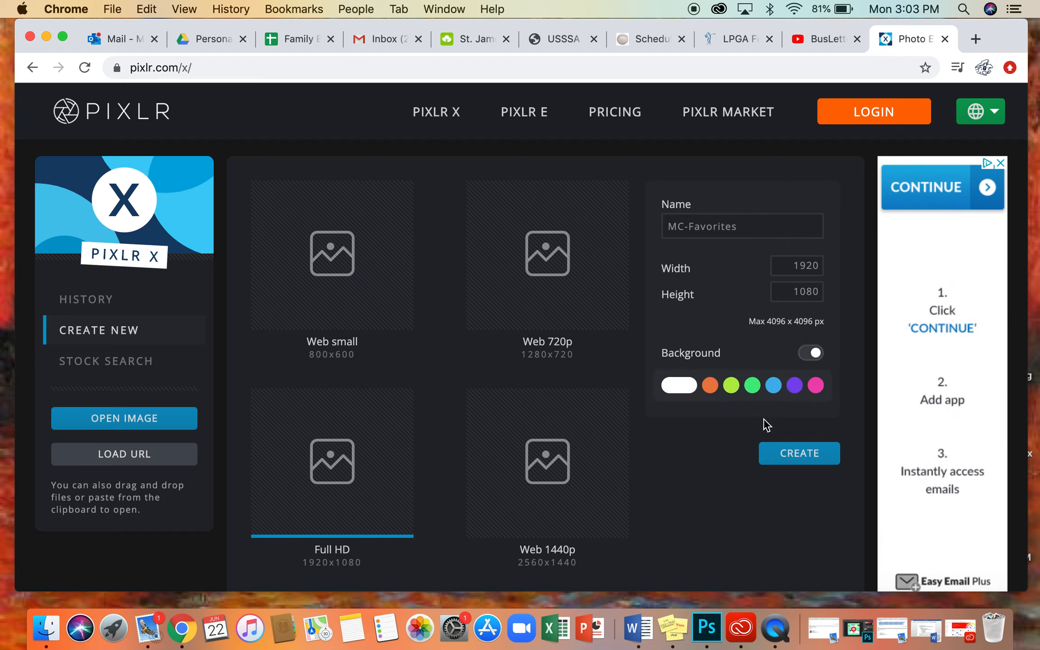
pyautogui.click(808, 357)
pyautogui.click(686, 226)
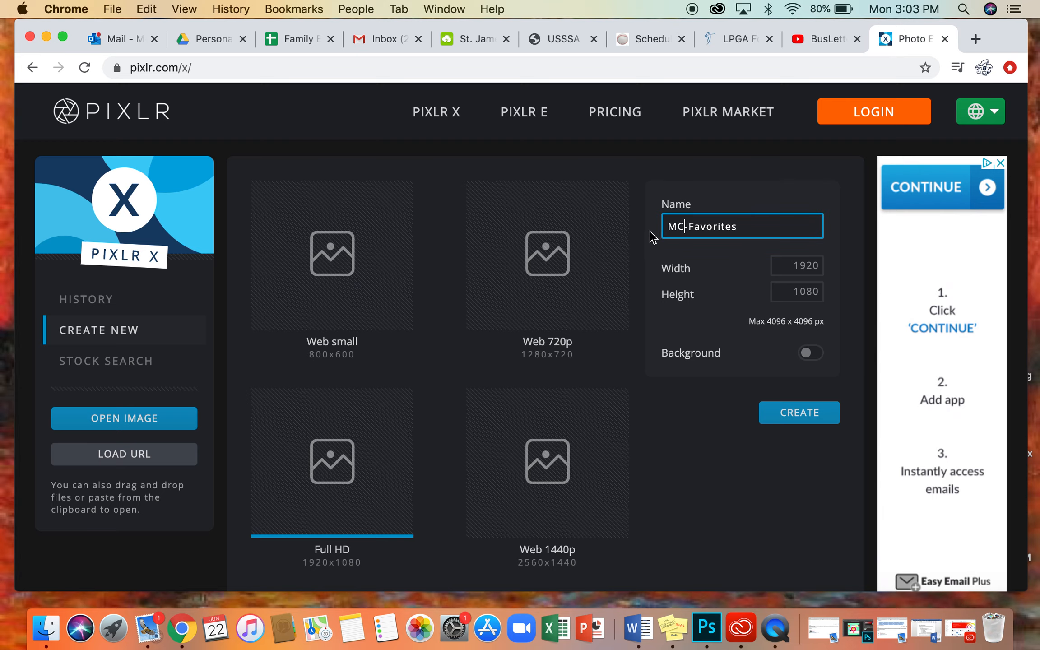
pyautogui.click(804, 413)
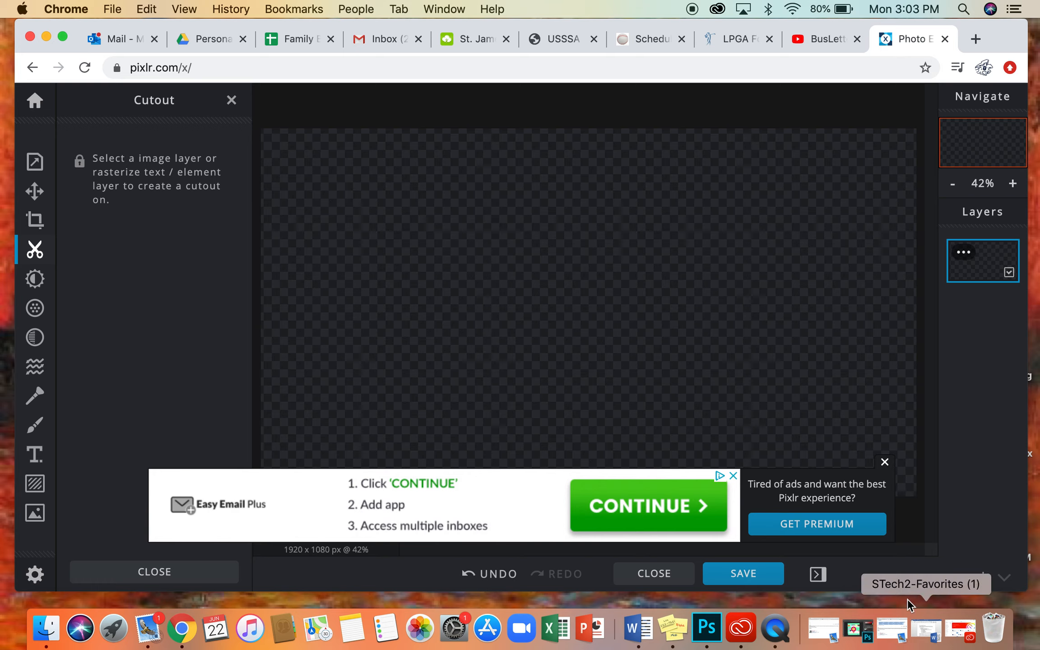
pyautogui.click(734, 477)
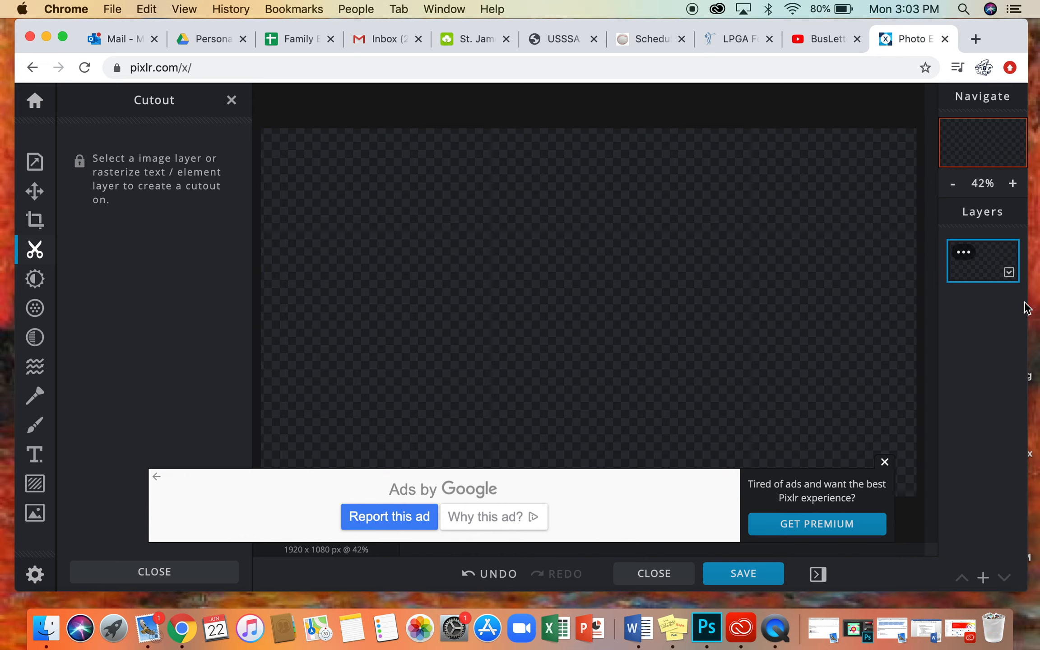
pyautogui.click(886, 464)
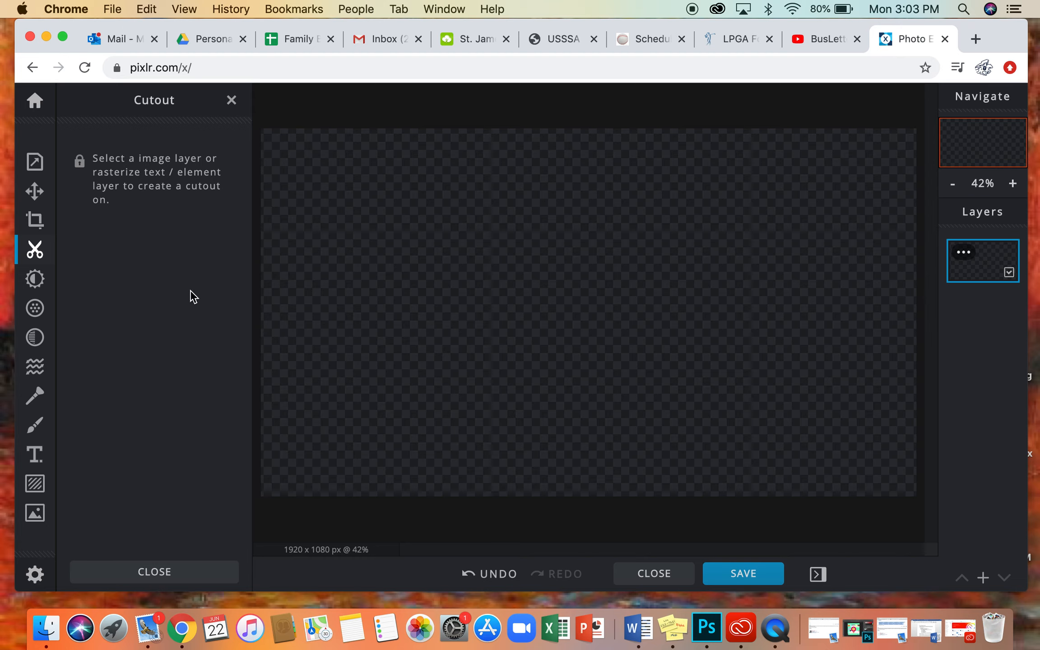
# Add the beach picture Screen Shot 2020-06-22 at 2.53.07 PM from the Desktop as a layer in the current document.
pyautogui.click(35, 518)
pyautogui.click(200, 192)
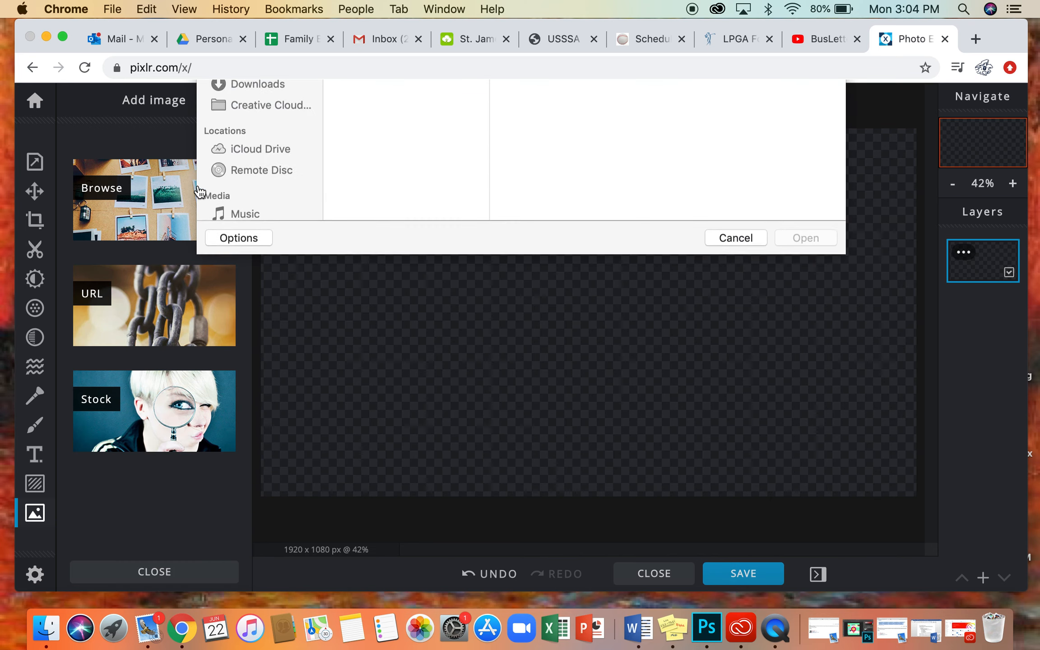
pyautogui.scroll(-10, 372, 360)
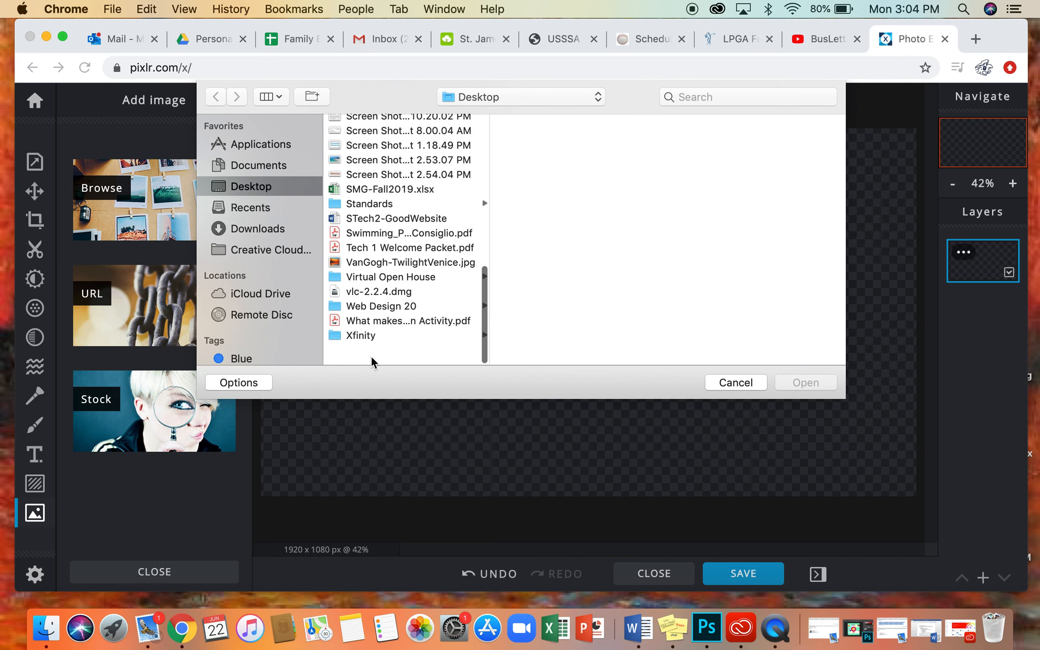
pyautogui.click(368, 185)
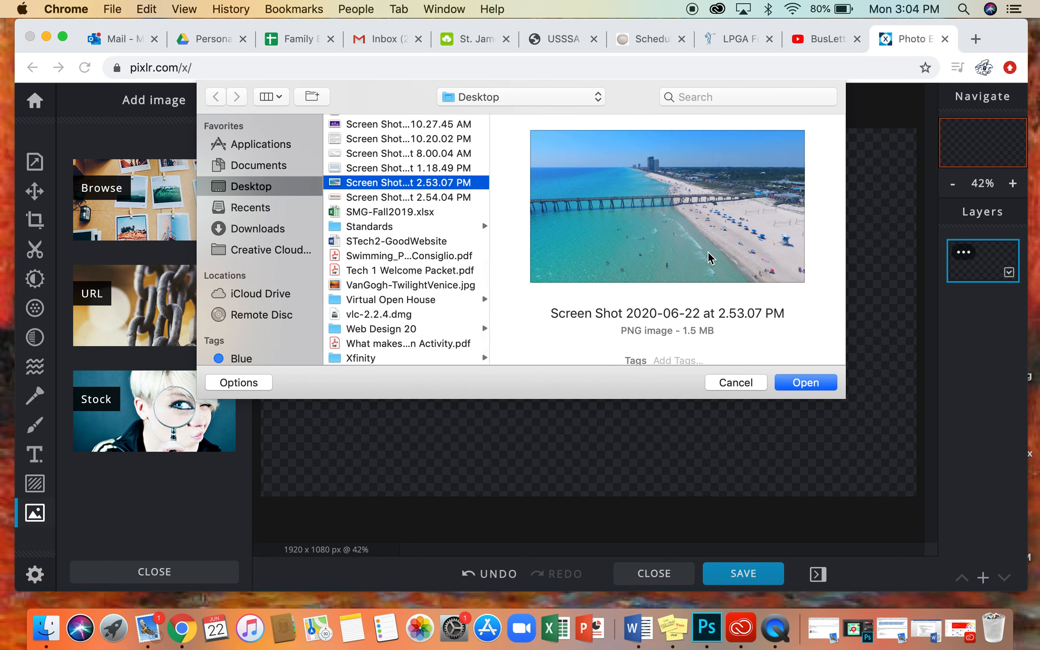
pyautogui.click(806, 382)
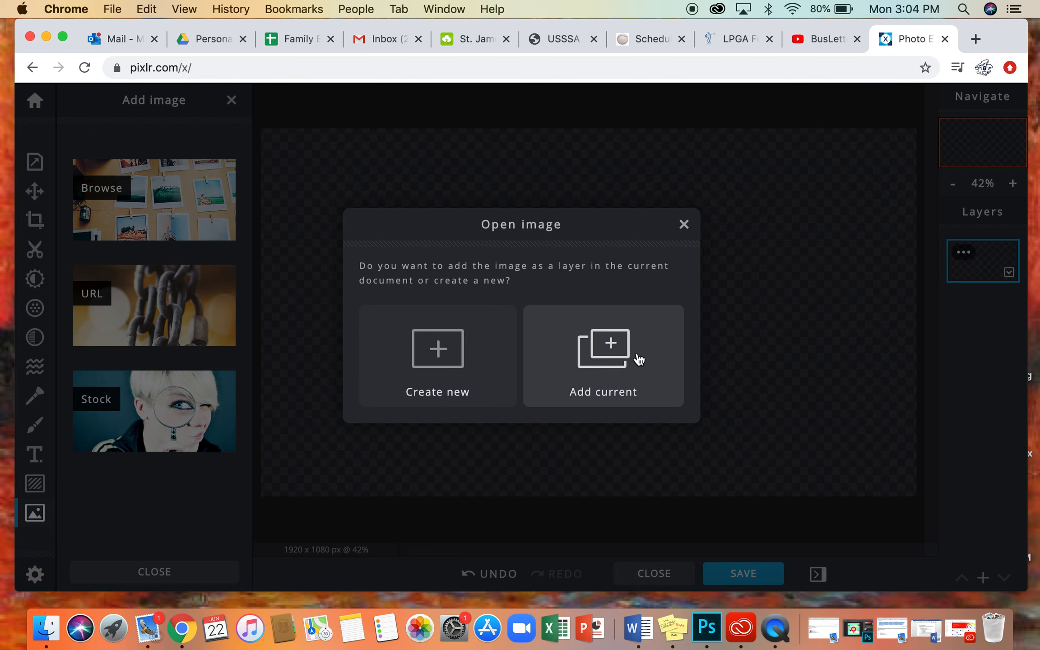
pyautogui.click(601, 360)
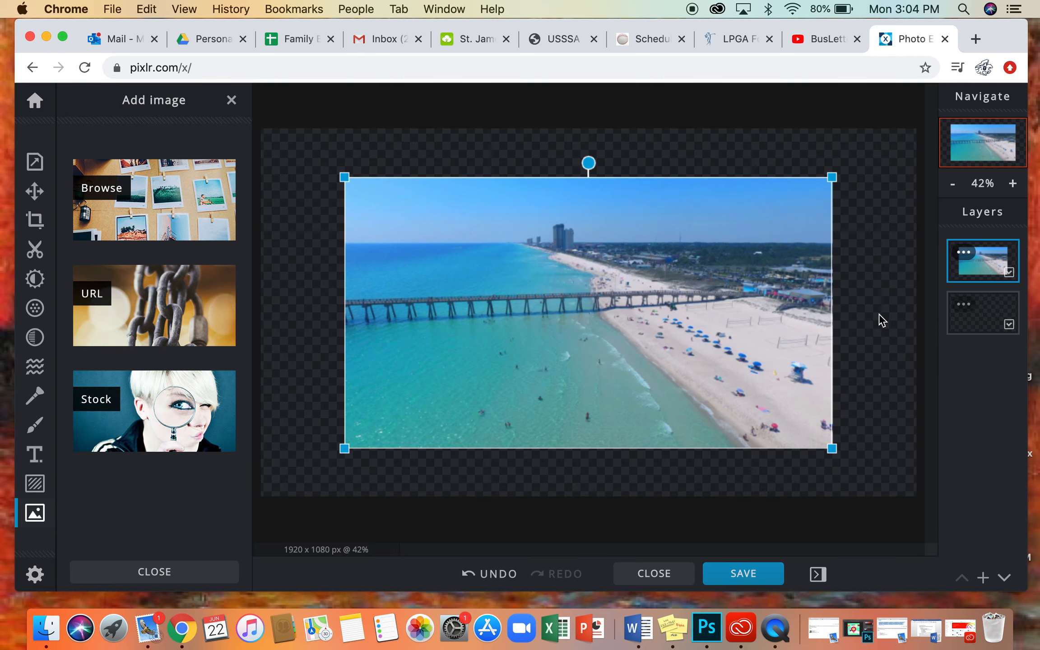
# Delete the empty layer below the beach picture and enlarge the picture to fill the canvas.
pyautogui.click(963, 304)
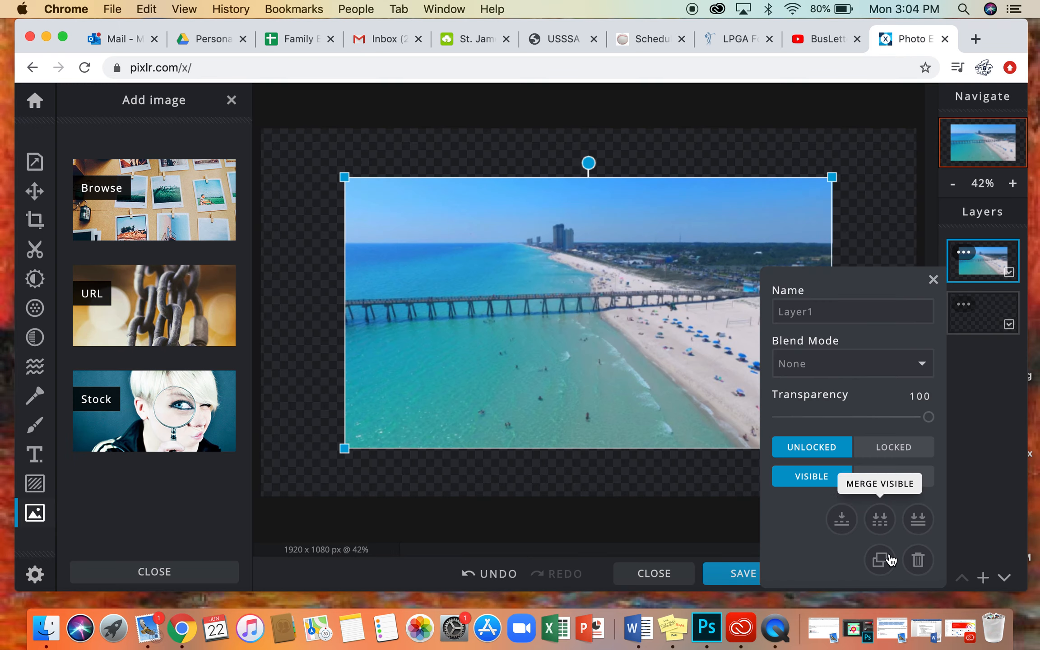
pyautogui.click(917, 560)
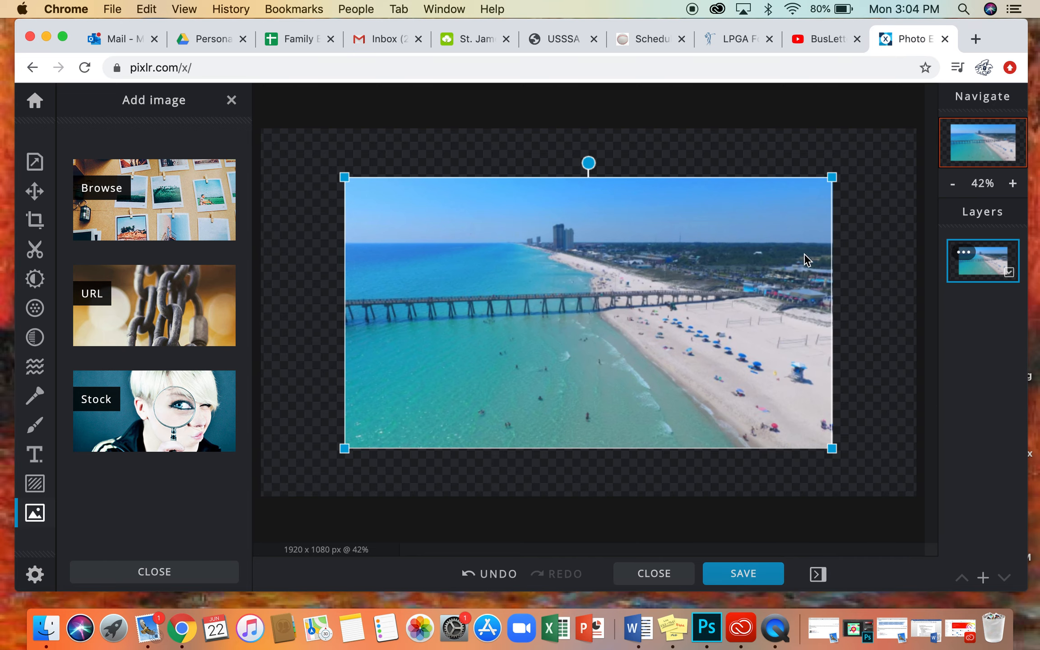
pyautogui.moveTo(832, 178); pyautogui.dragTo(917, 128)
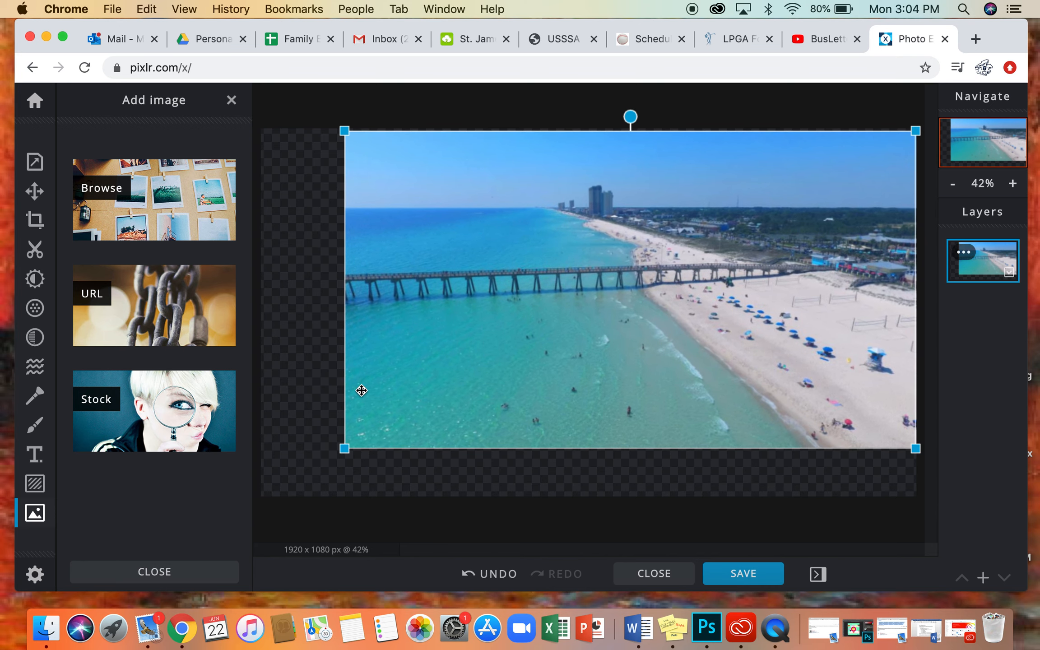
pyautogui.moveTo(345, 447); pyautogui.dragTo(260, 484)
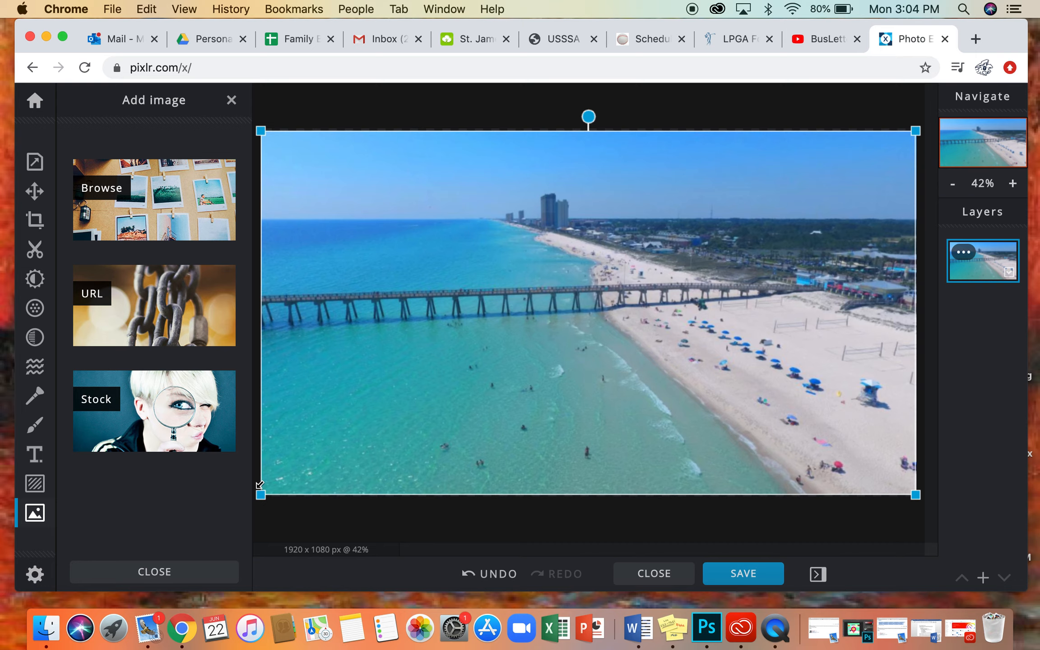
pyautogui.press('Escape')
# Add the d'Bronx logo Screen Shot 2020-06-22 at 2.54.04 PM from the Desktop as a layer in the current document.
pyautogui.scroll(-3, 472, 392)
pyautogui.scroll(3, 470, 388)
pyautogui.scroll(-2, 470, 387)
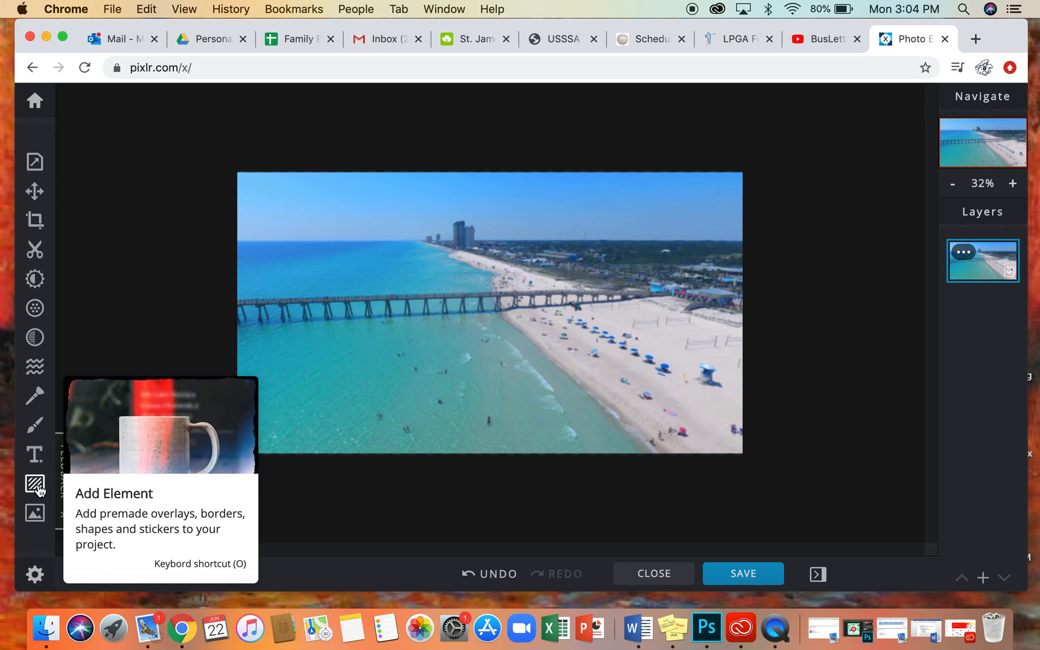
pyautogui.click(35, 513)
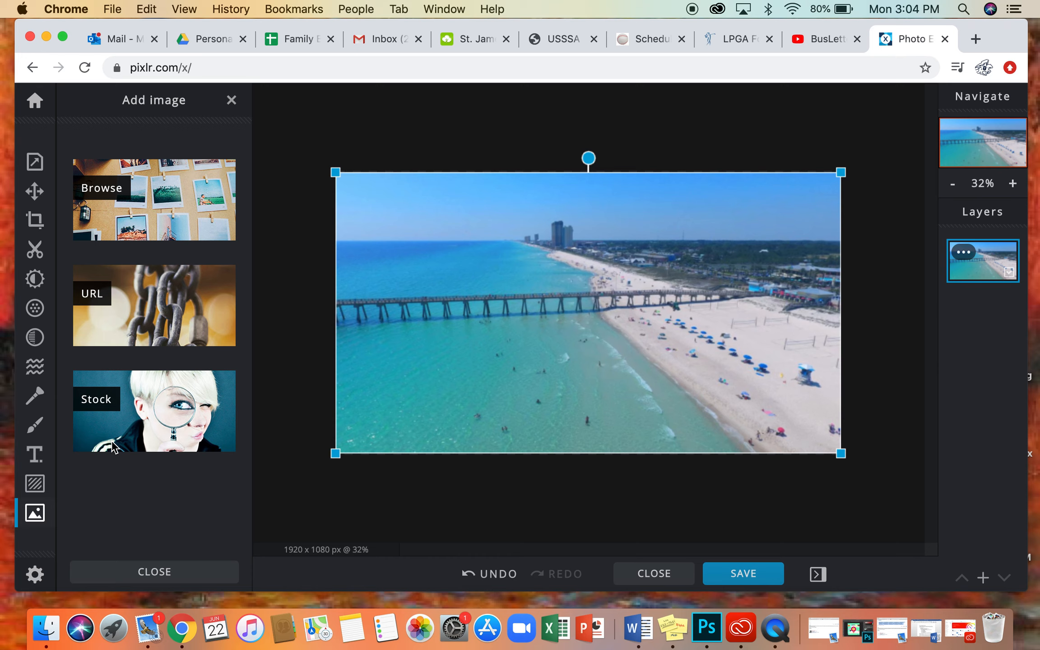
pyautogui.click(186, 216)
pyautogui.scroll(-3, 391, 322)
pyautogui.scroll(-5, 391, 322)
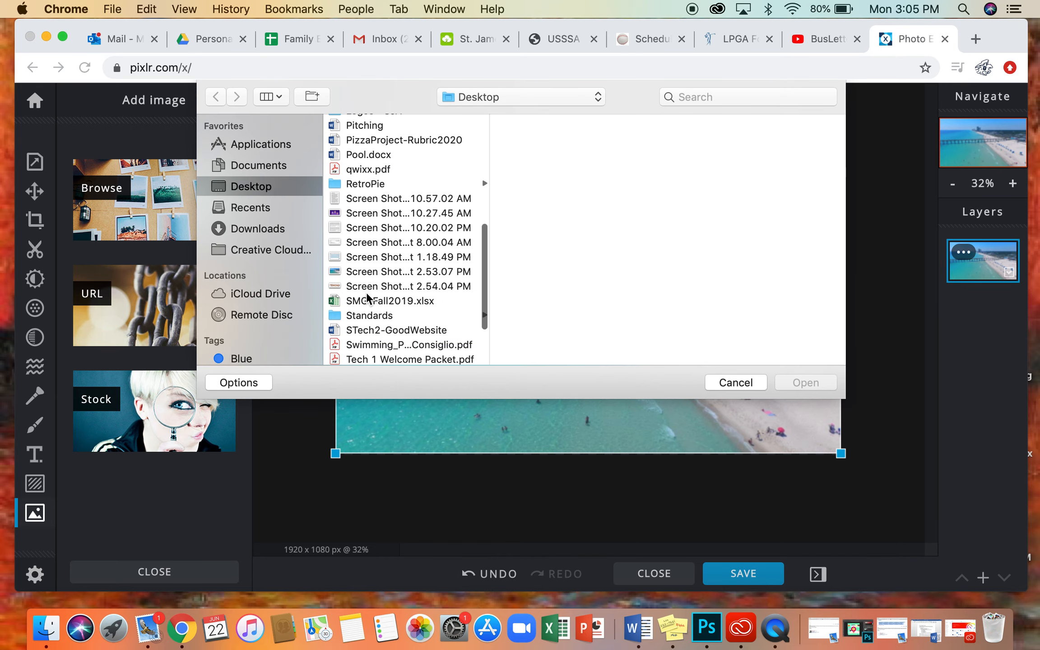
pyautogui.click(366, 287)
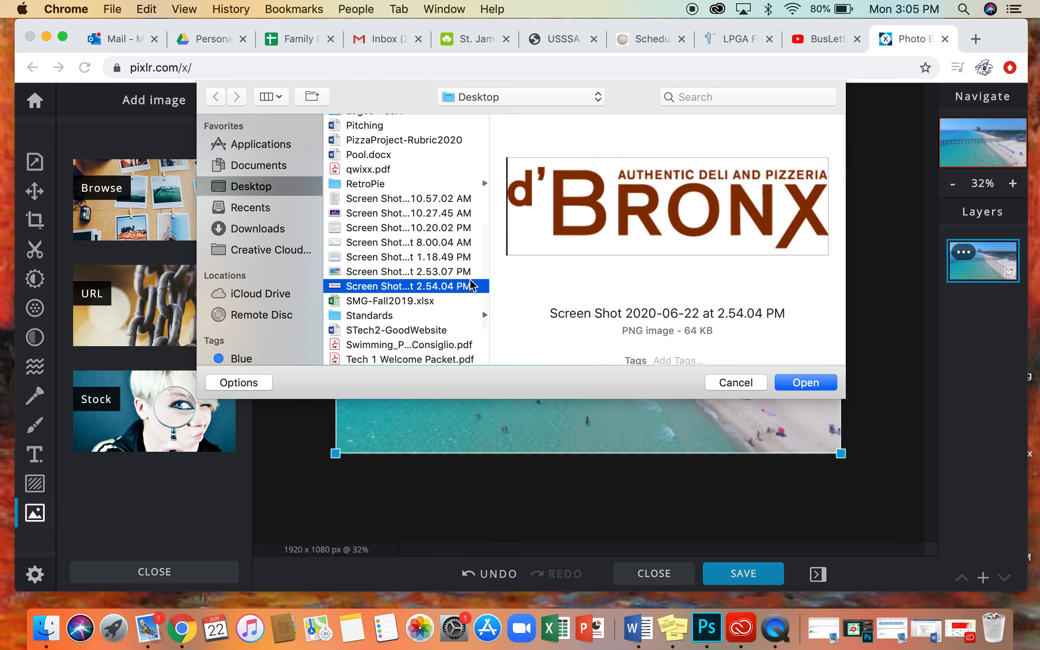
pyautogui.click(816, 389)
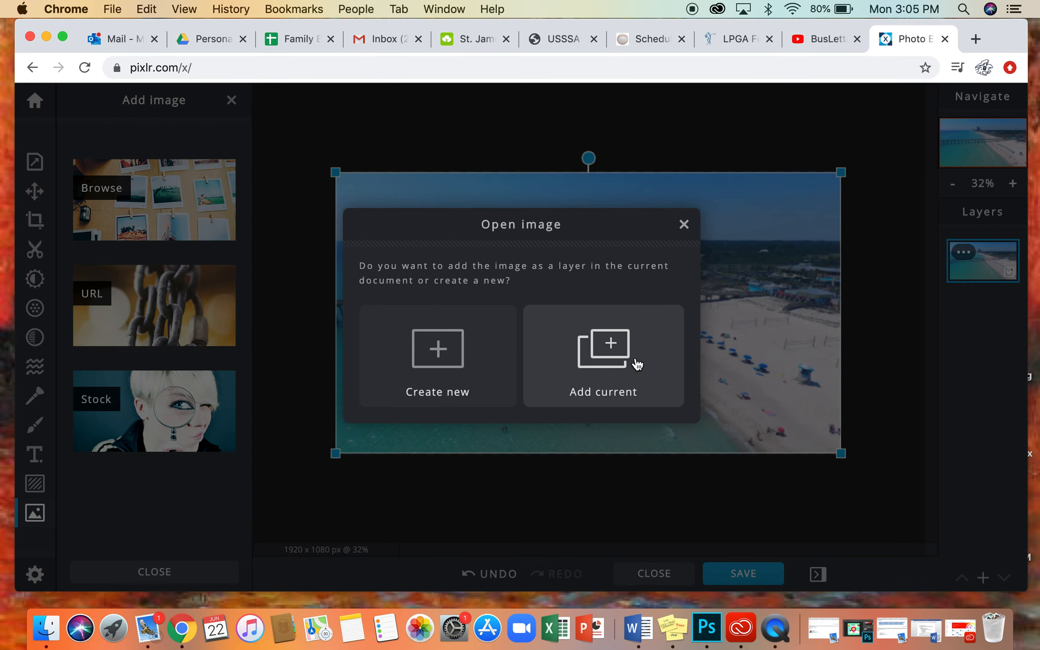
pyautogui.click(637, 364)
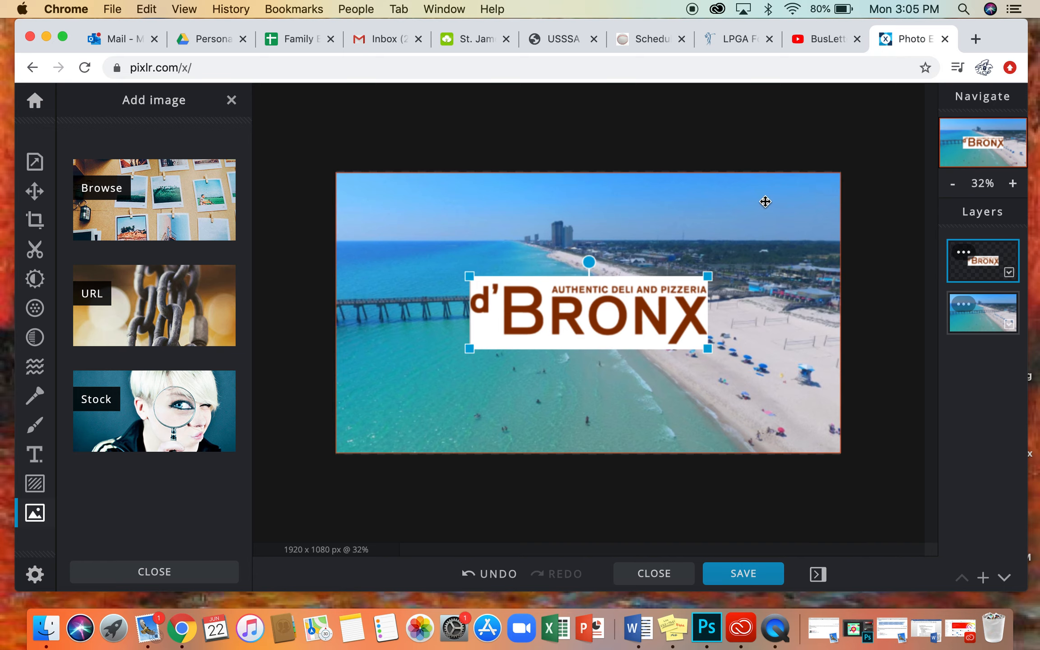
# Remove each large d'Bronx letter from the logo layer with Magic Cutout and invert the cutout to keep only those letters.
pyautogui.click(33, 256)
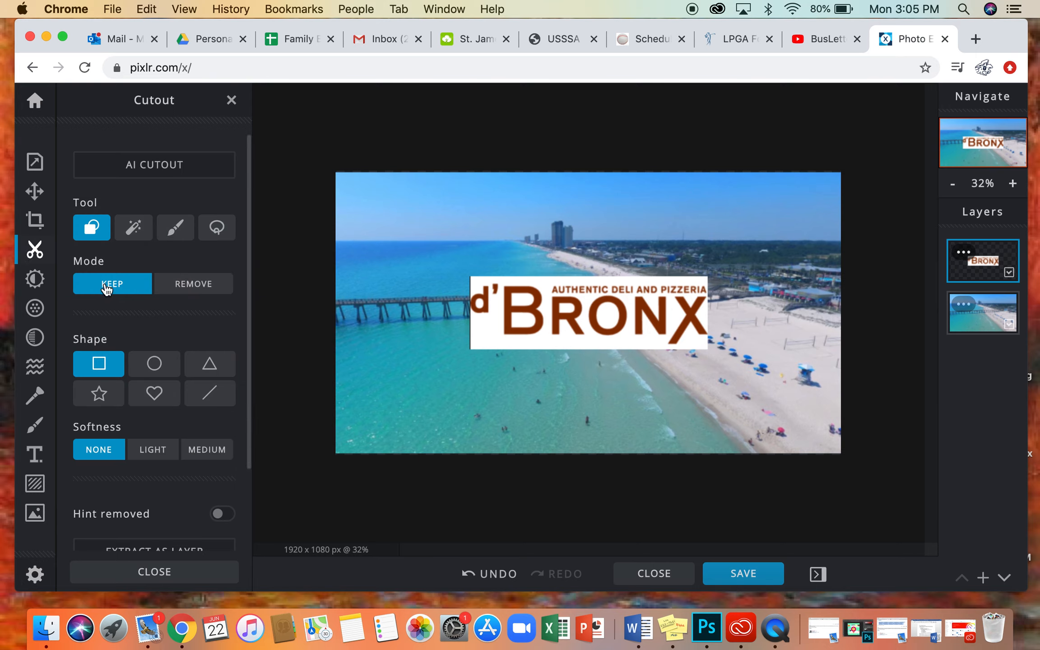
pyautogui.click(131, 230)
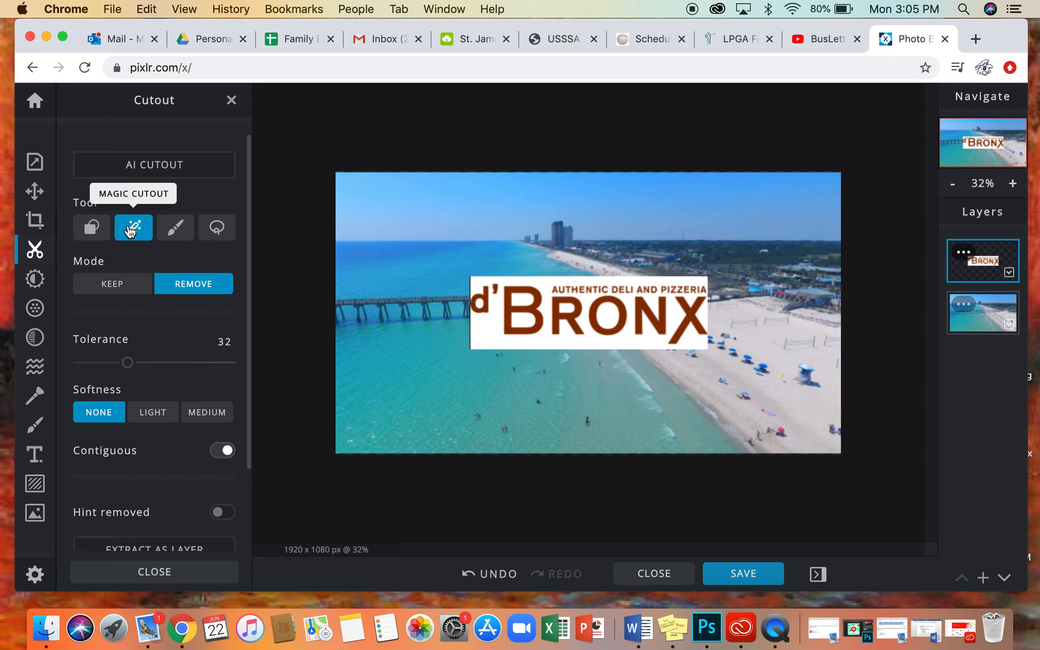
pyautogui.click(122, 288)
pyautogui.scroll(-3, 181, 368)
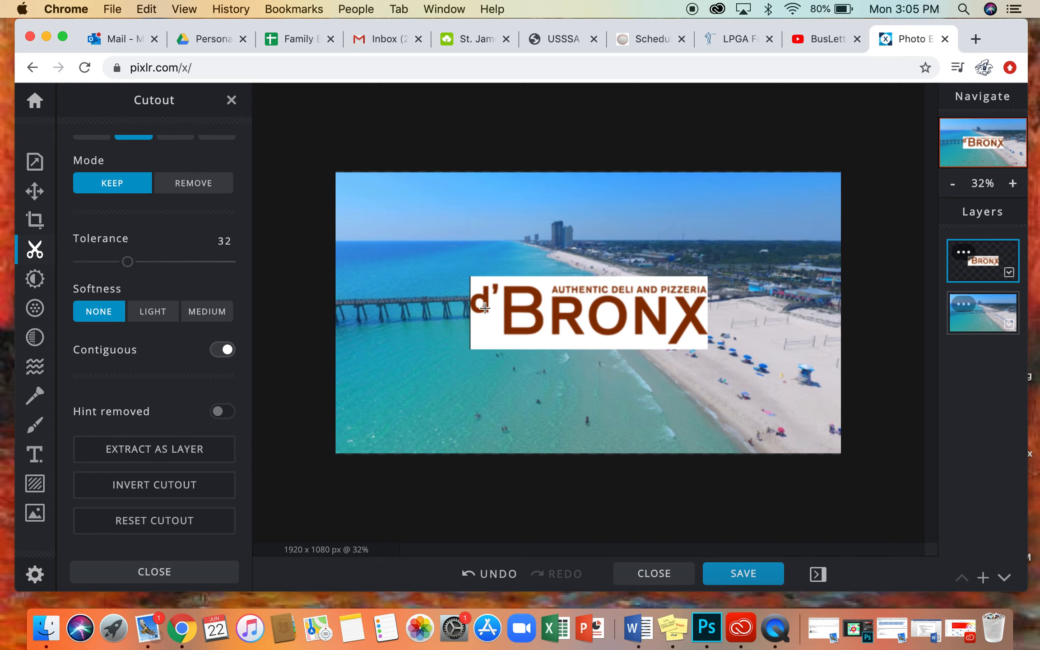
pyautogui.press('alt')
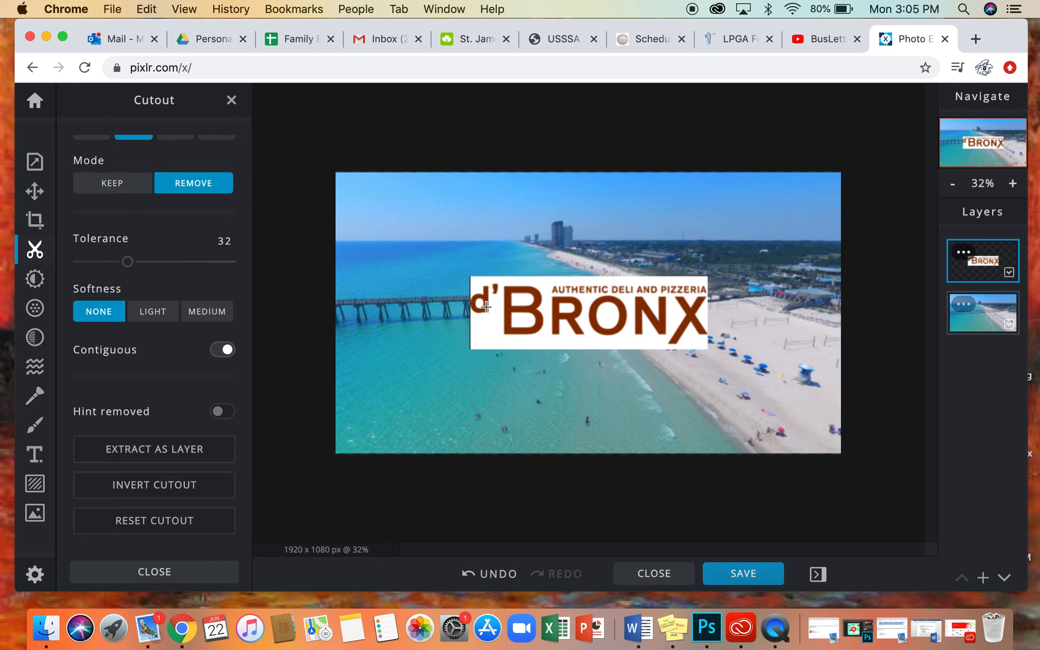
pyautogui.click(486, 306)
pyautogui.click(509, 312)
pyautogui.click(557, 315)
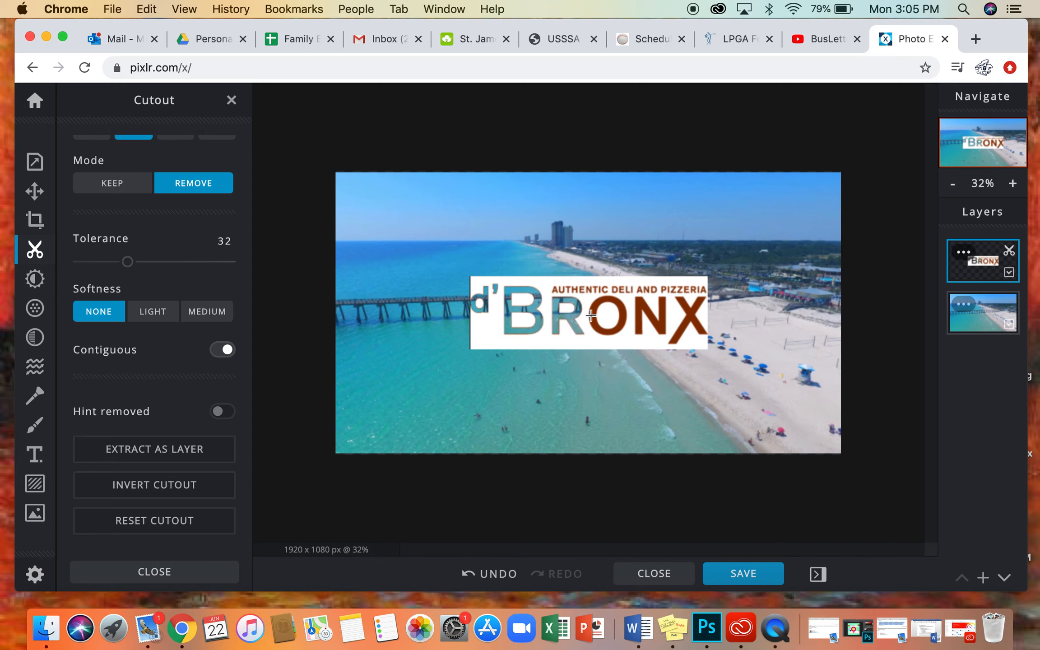
pyautogui.click(594, 319)
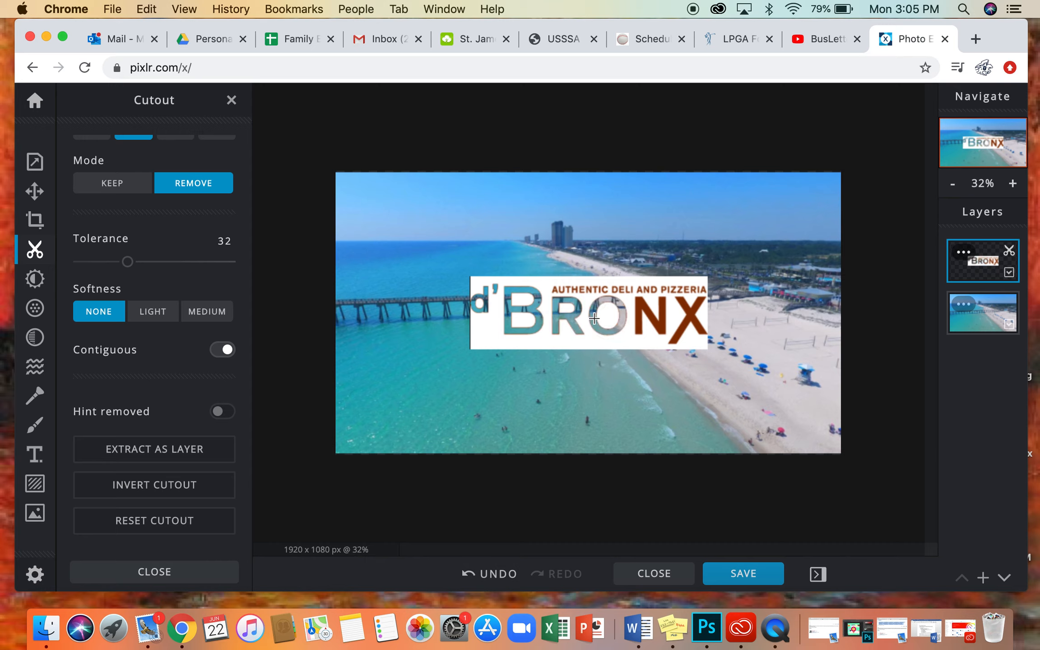
pyautogui.click(664, 321)
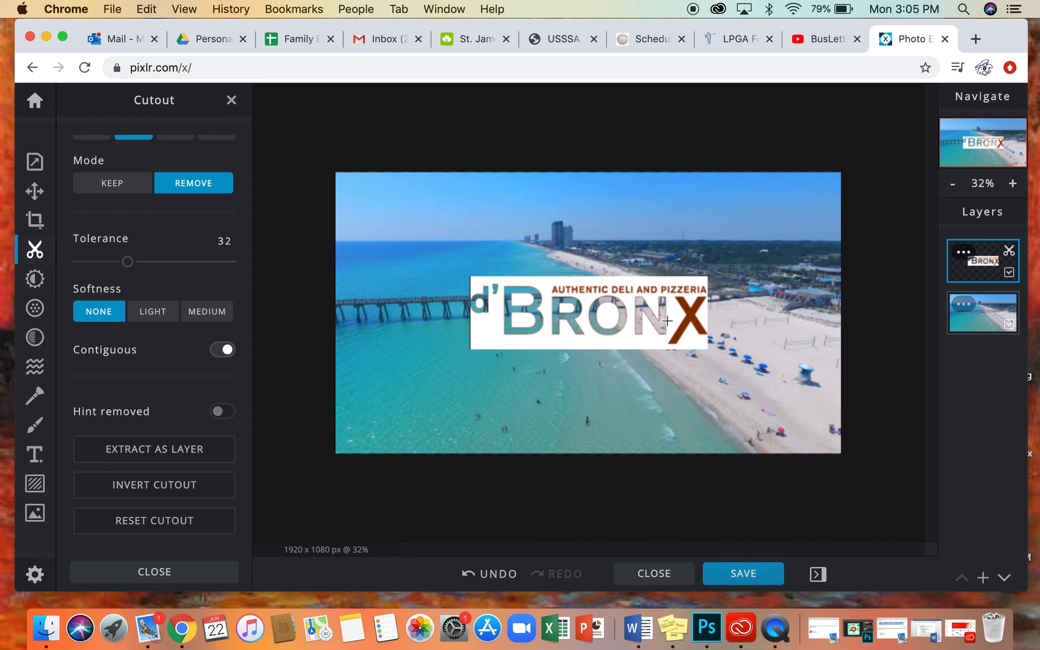
pyautogui.click(690, 313)
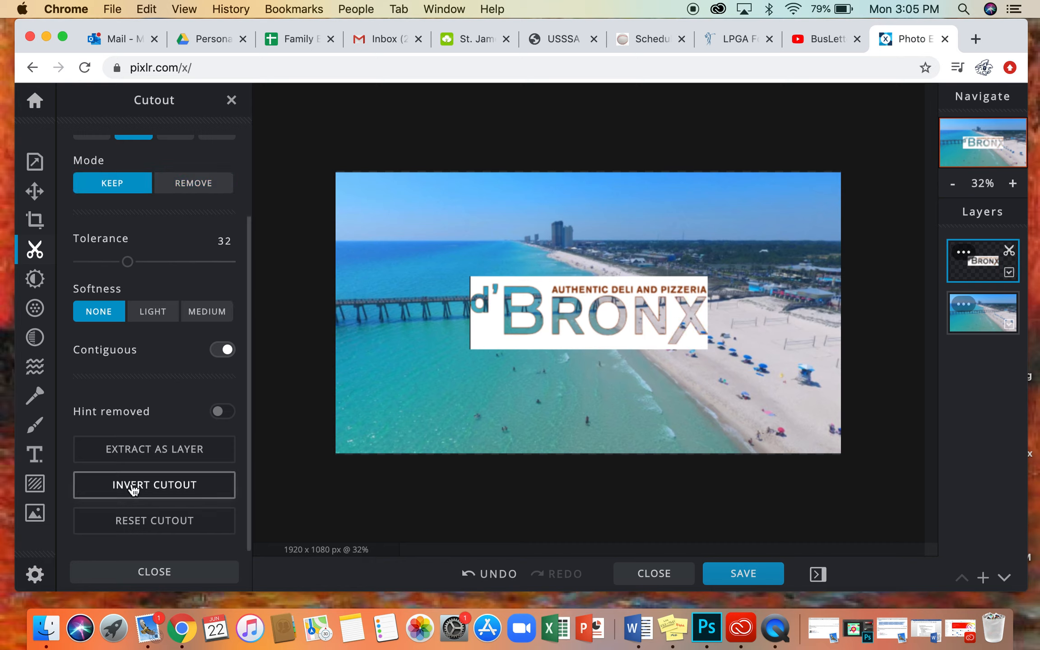
pyautogui.click(134, 486)
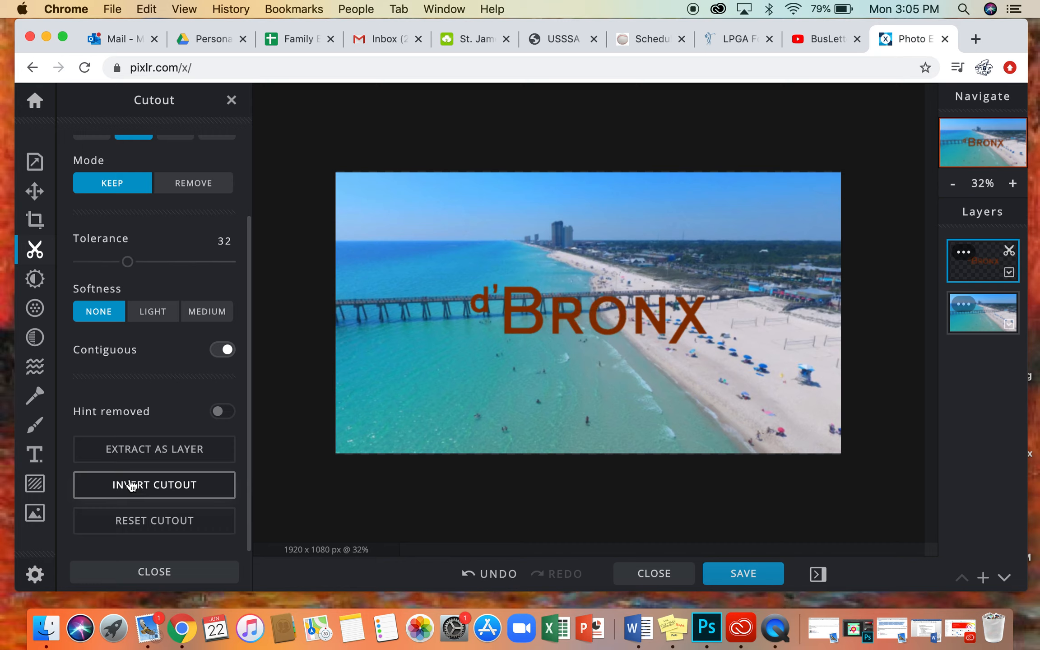
# Move the cut-out d'Bronx logo to the upper right corner of the beach picture, about top 23 and left 974.
pyautogui.click(35, 191)
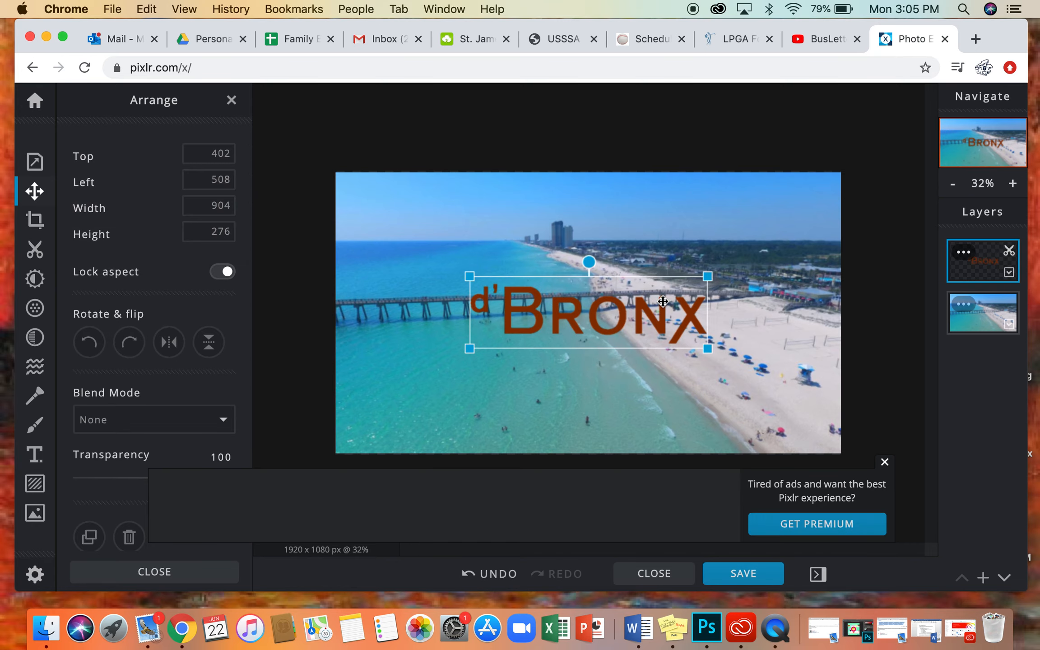
pyautogui.moveTo(654, 290); pyautogui.dragTo(710, 251)
pyautogui.moveTo(751, 221)
pyautogui.mouseDown()
pyautogui.moveTo(782, 212)
pyautogui.moveTo(753, 218)
pyautogui.mouseUp()
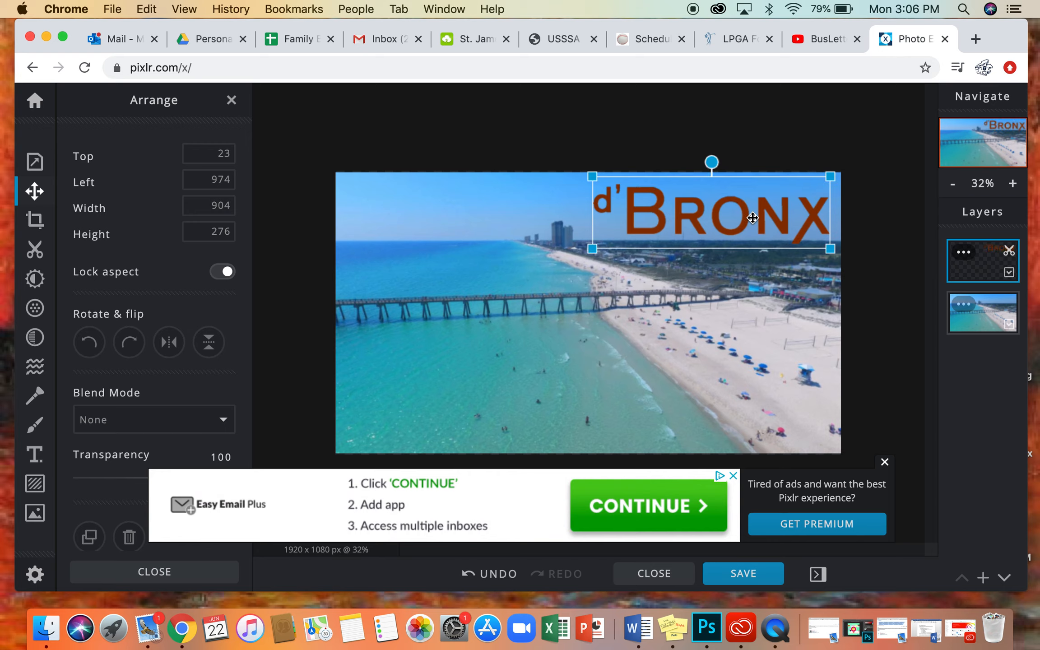
# Select the beach picture layer and bring its transparency setting into view.
pyautogui.click(638, 337)
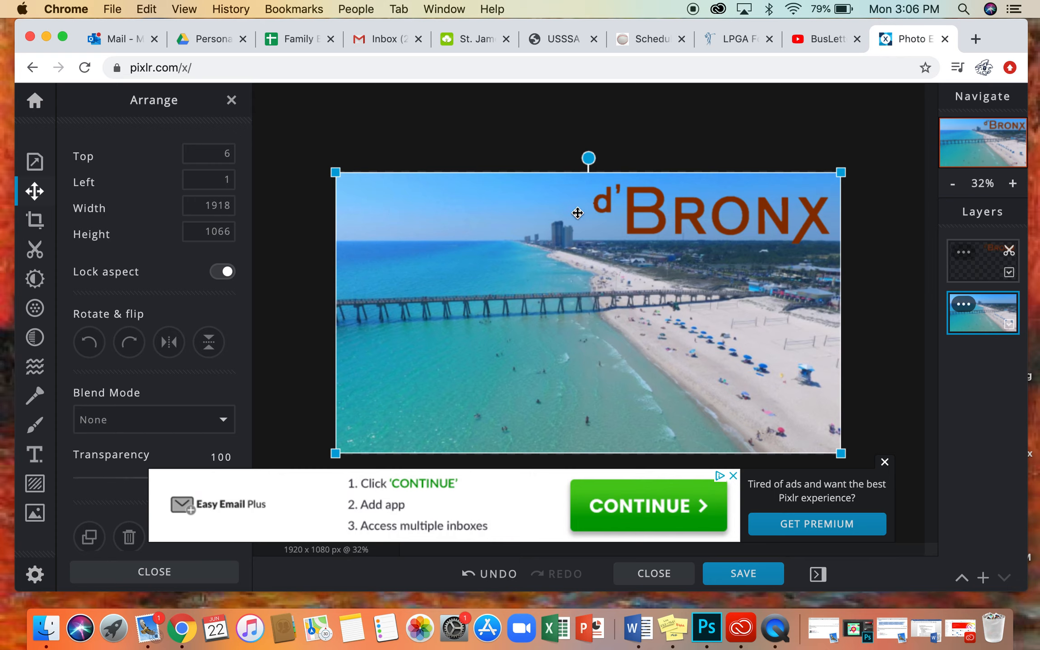
pyautogui.scroll(-1, 113, 445)
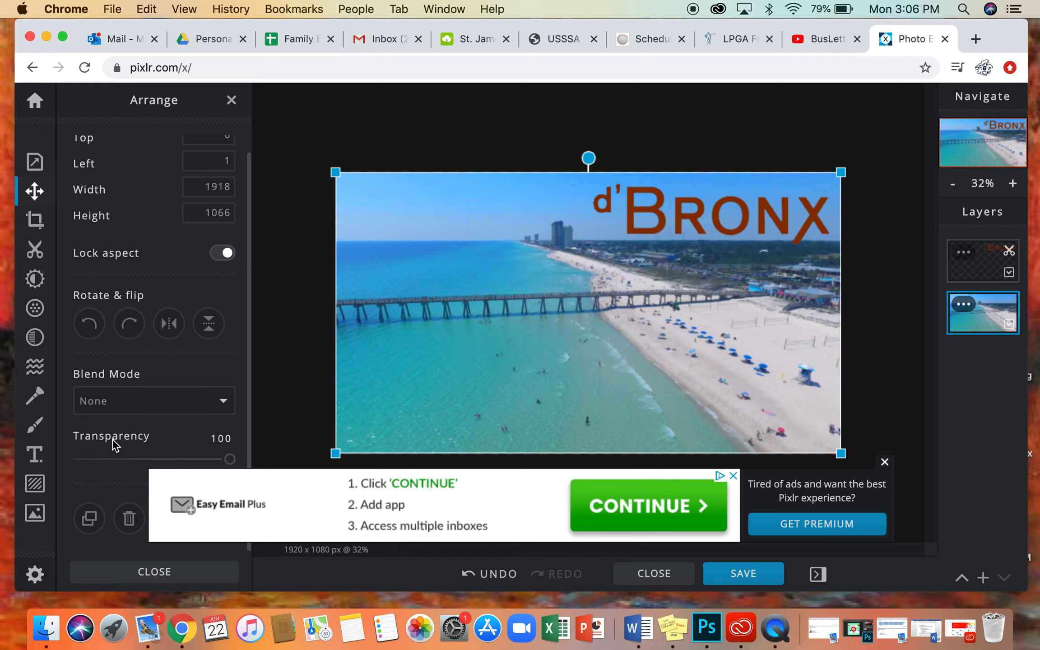